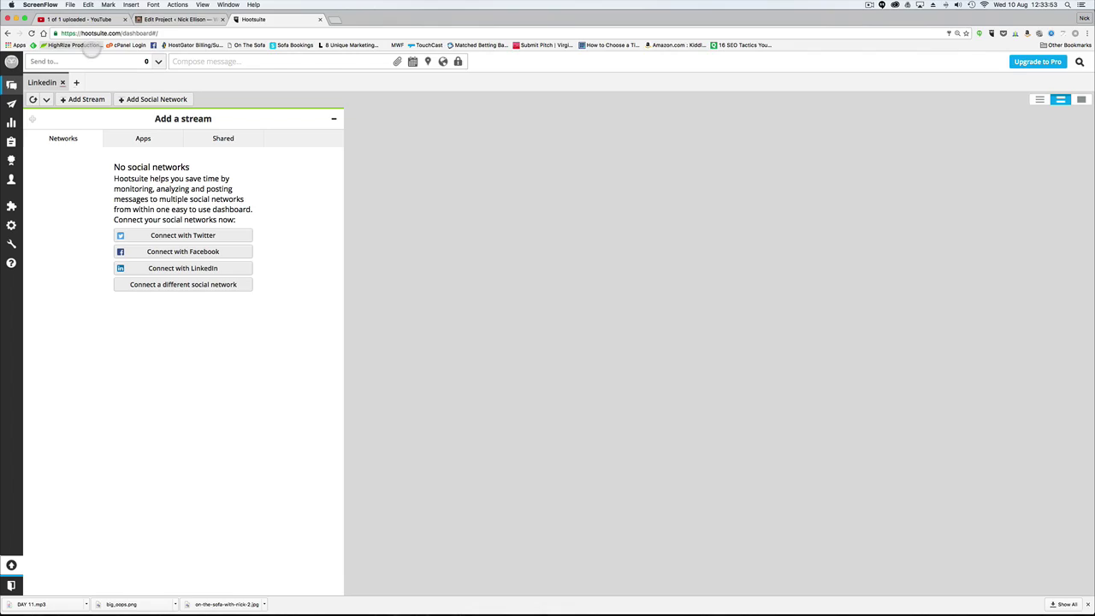
- From the Streams dashboard, add a new social network and pick LinkedIn
{"action": "mouse_move", "coordinate": [27, 66]}
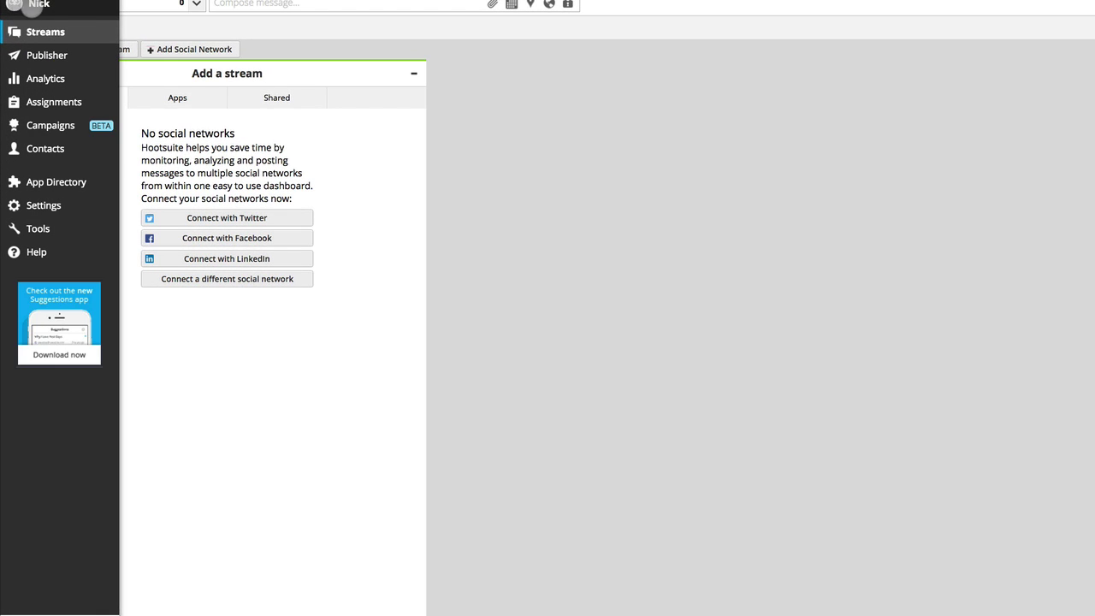
{"action": "left_click", "coordinate": [31, 7]}
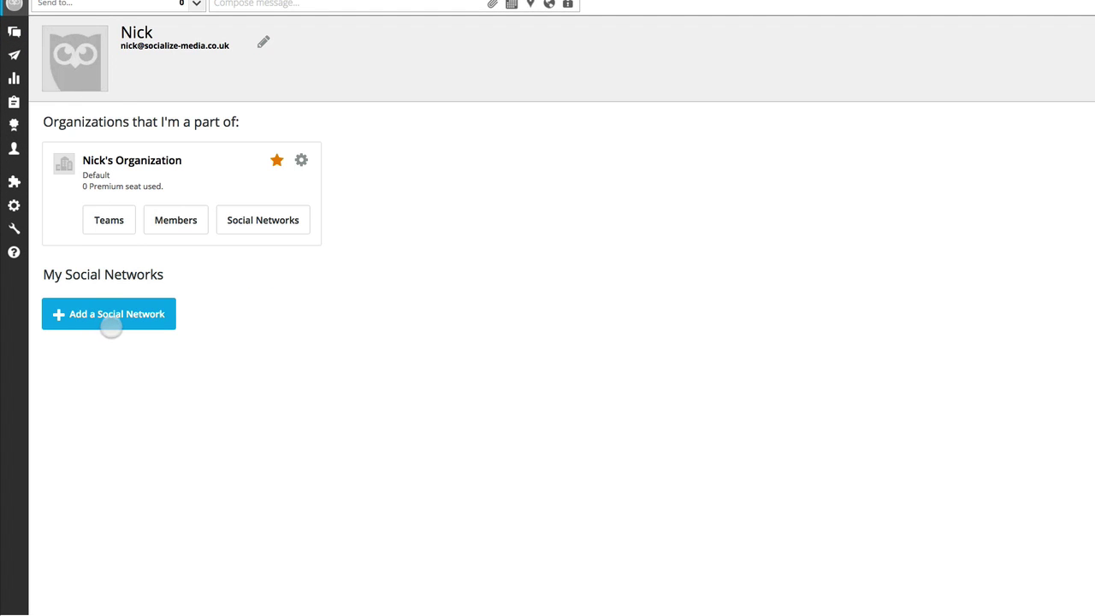
{"action": "mouse_move", "coordinate": [13, 21]}
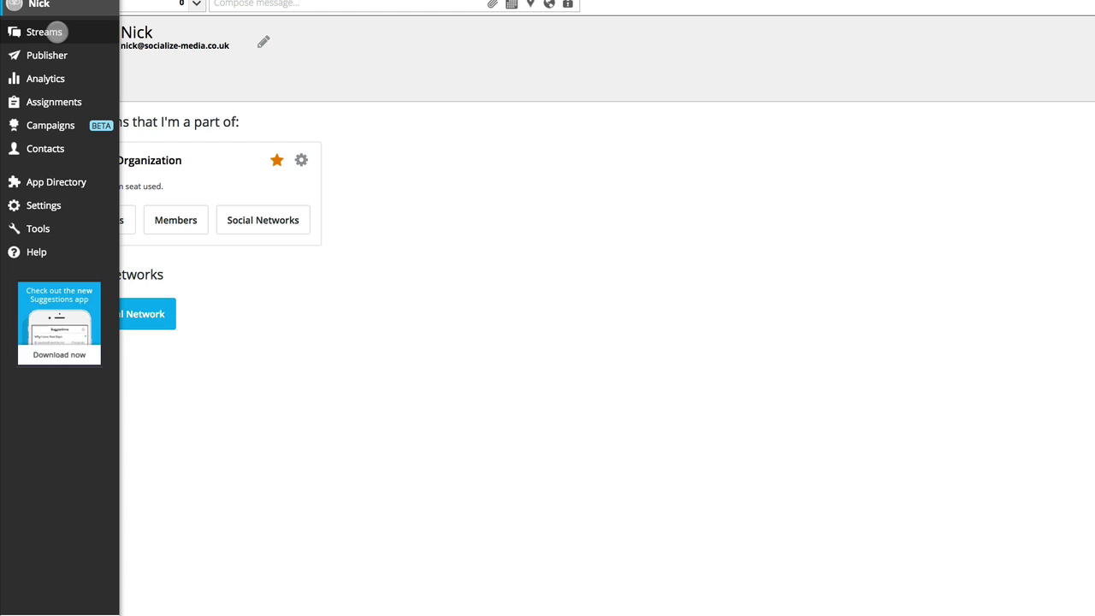
{"action": "left_click", "coordinate": [47, 31]}
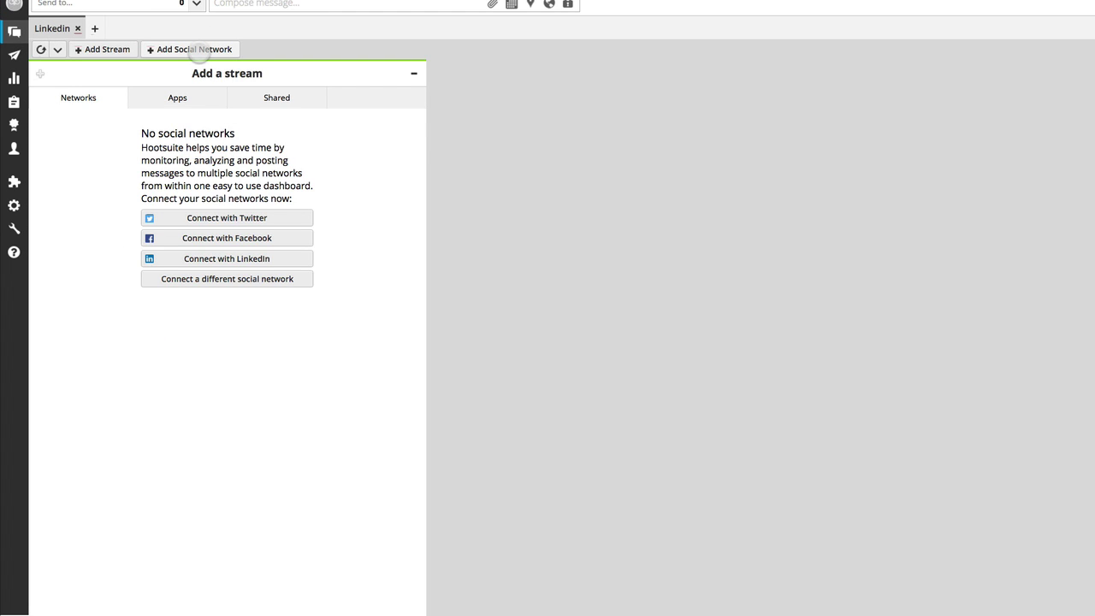
{"action": "left_click", "coordinate": [196, 50]}
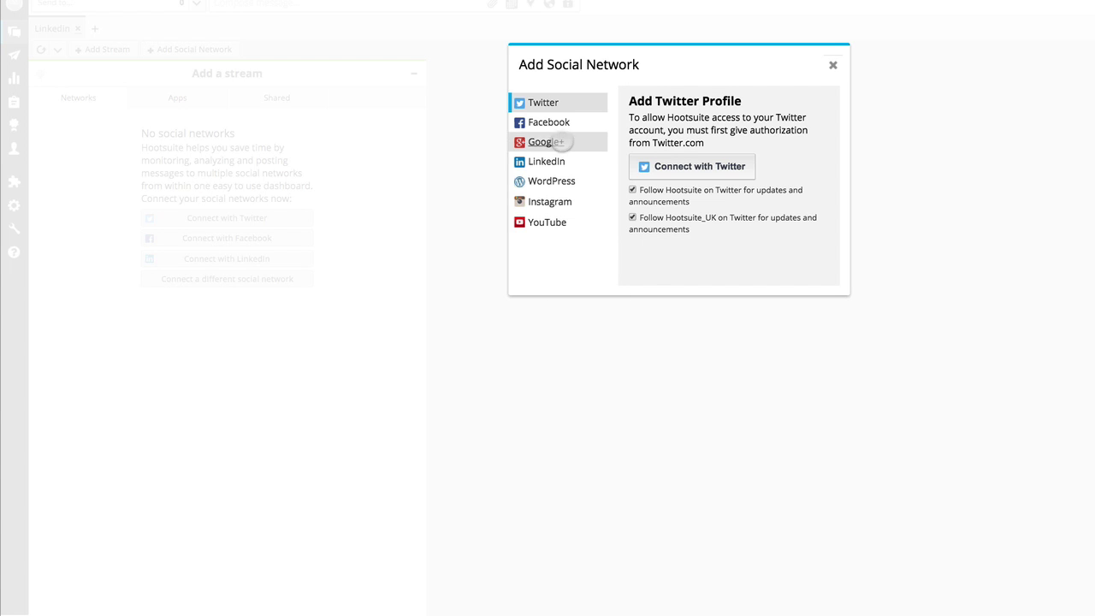
{"action": "left_click", "coordinate": [547, 161]}
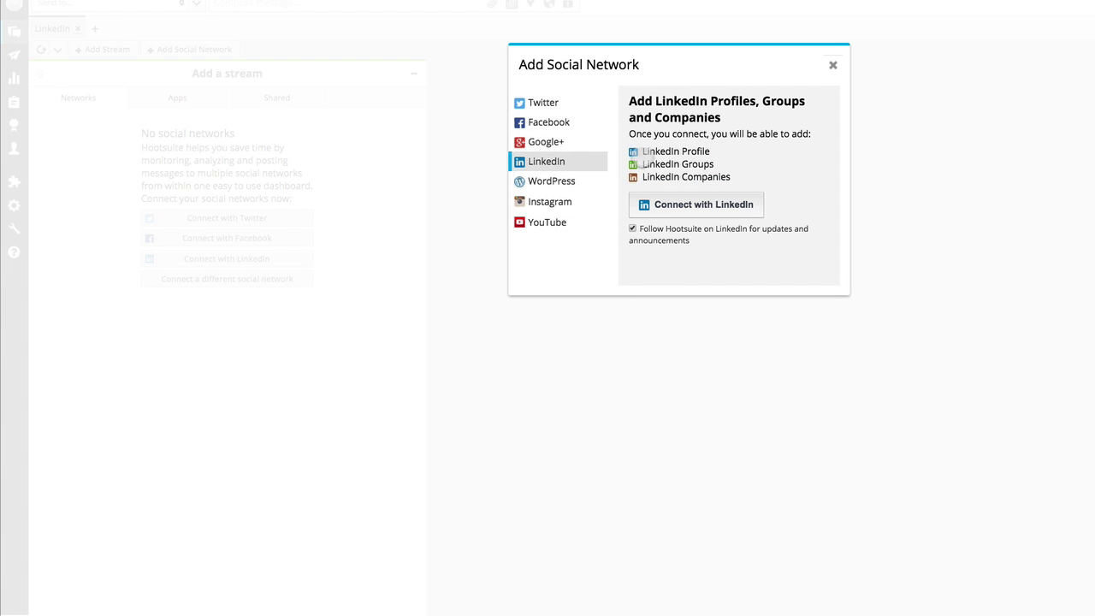
- Authorize the LinkedIn account connection so its groups are listed
{"action": "left_click", "coordinate": [708, 206]}
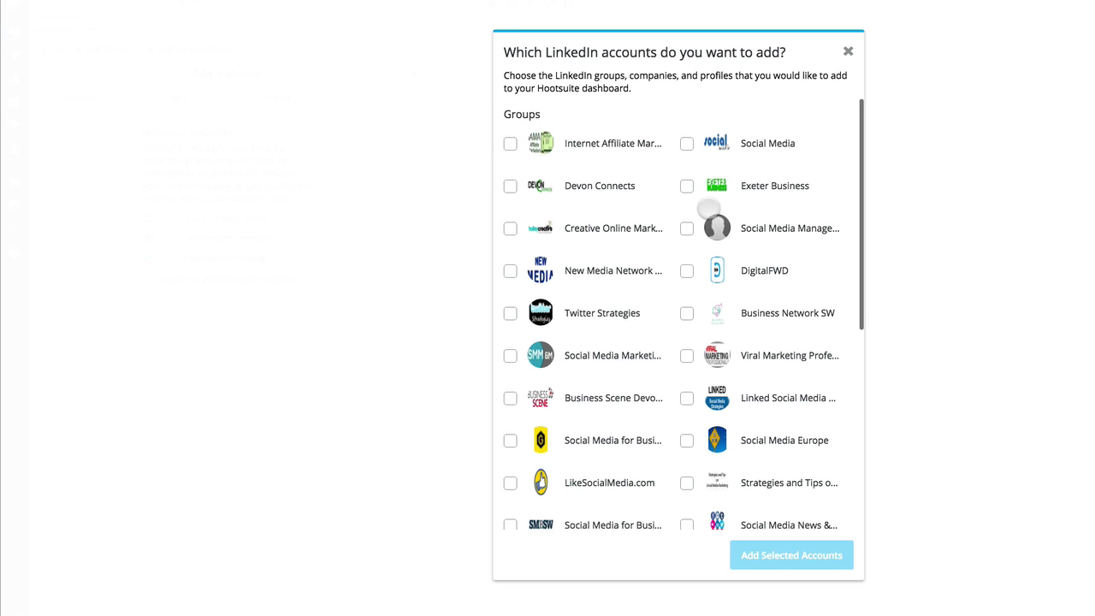
- Check Exeter Business, Business Network SW and Linked Social Media Strategies, then add them
{"action": "scroll", "coordinate": [708, 208], "scroll_direction": "down", "scroll_amount": 5}
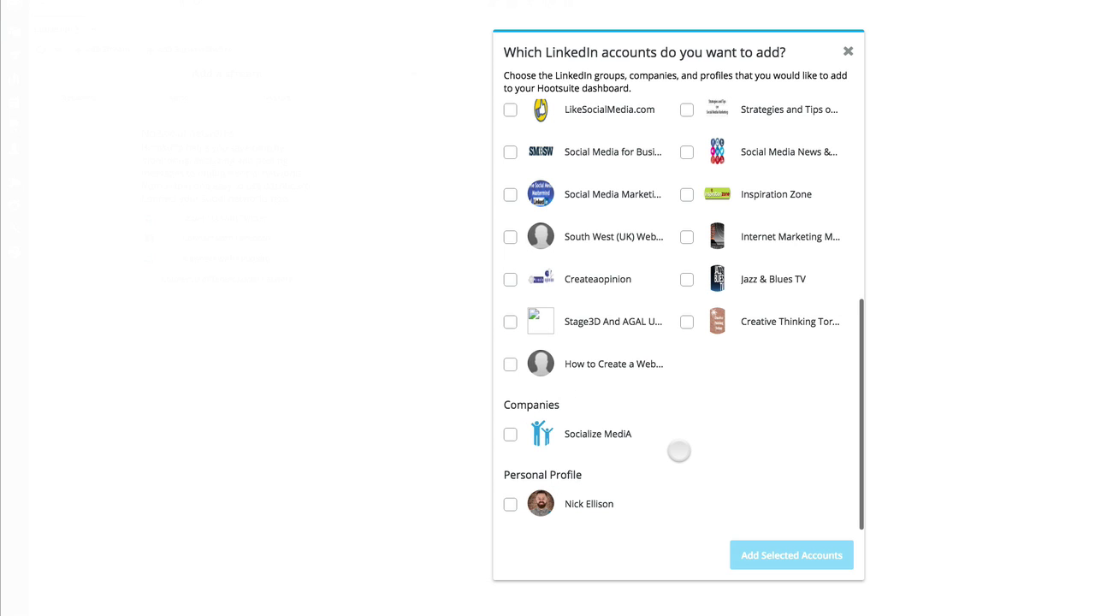
{"action": "scroll", "coordinate": [679, 452], "scroll_direction": "up", "scroll_amount": 1}
{"action": "scroll", "coordinate": [678, 451], "scroll_direction": "up", "scroll_amount": 10}
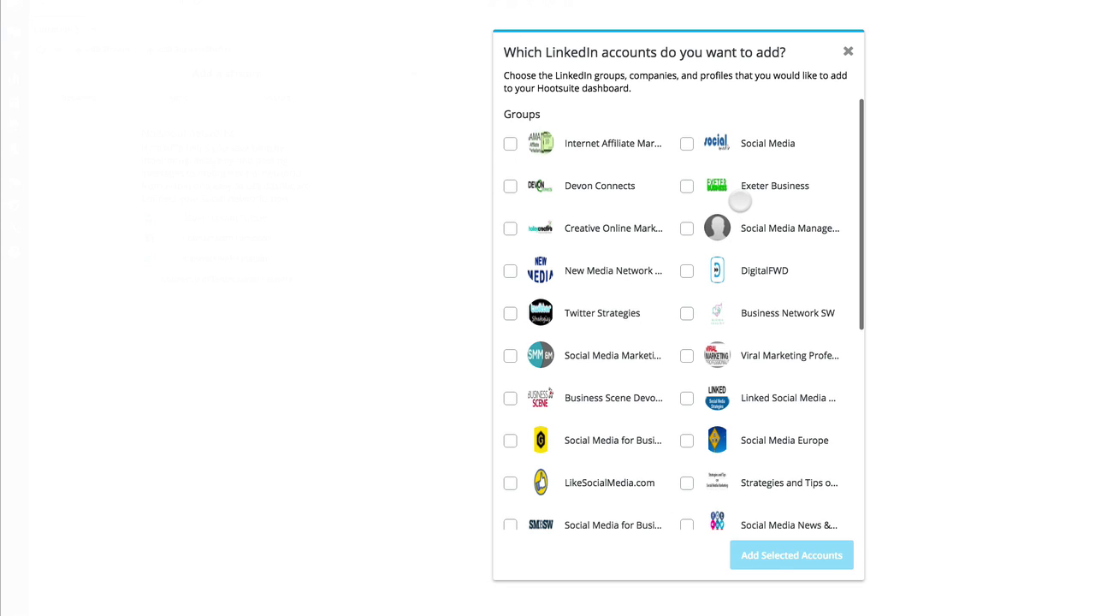
{"action": "left_click", "coordinate": [688, 185]}
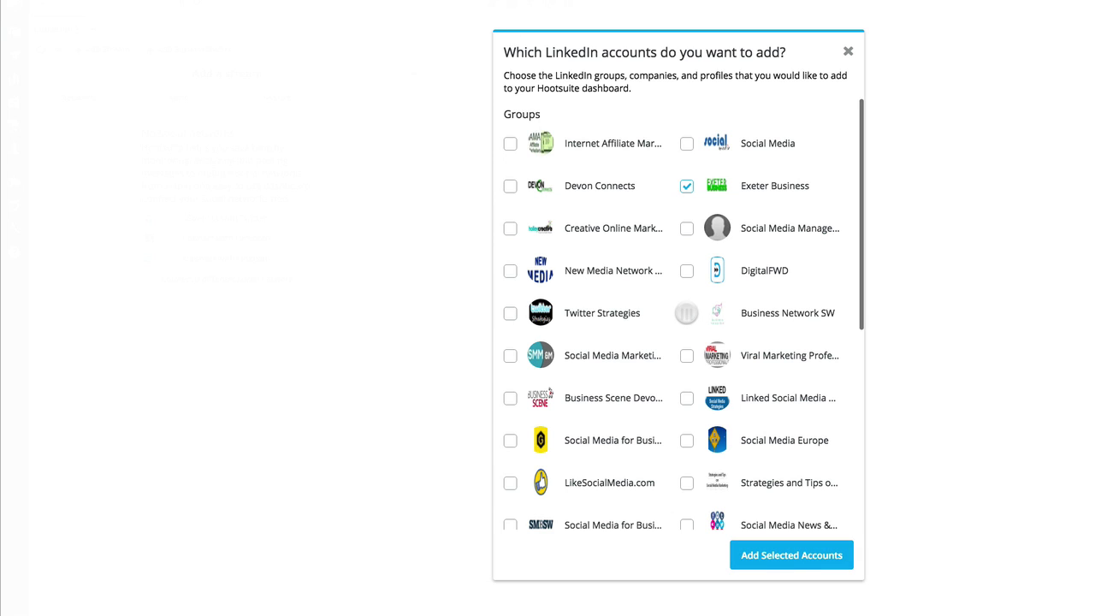
{"action": "left_click", "coordinate": [687, 312]}
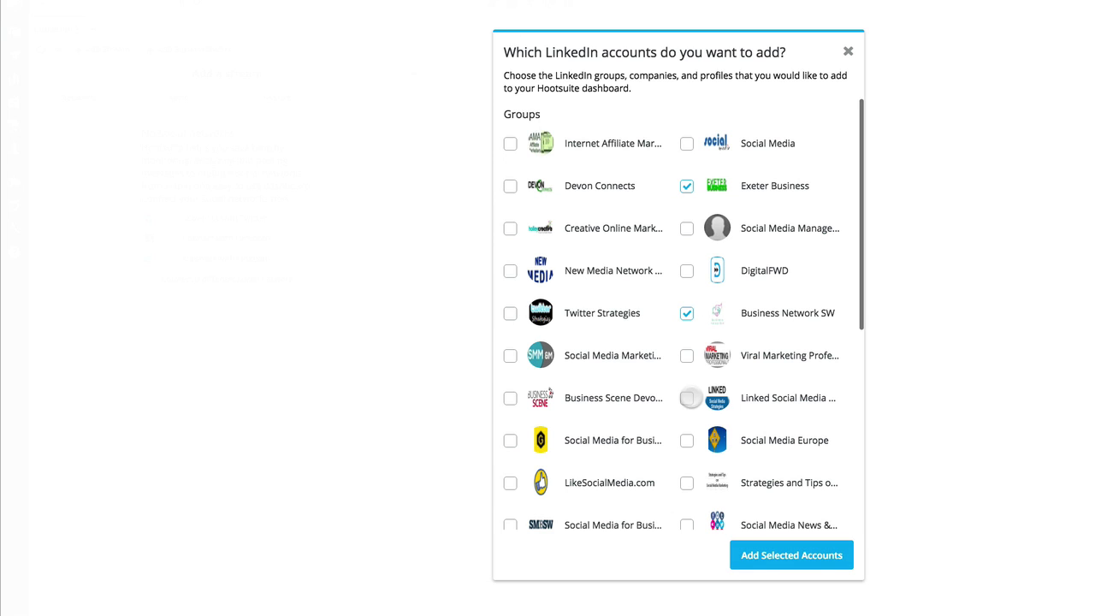
{"action": "left_click", "coordinate": [687, 397]}
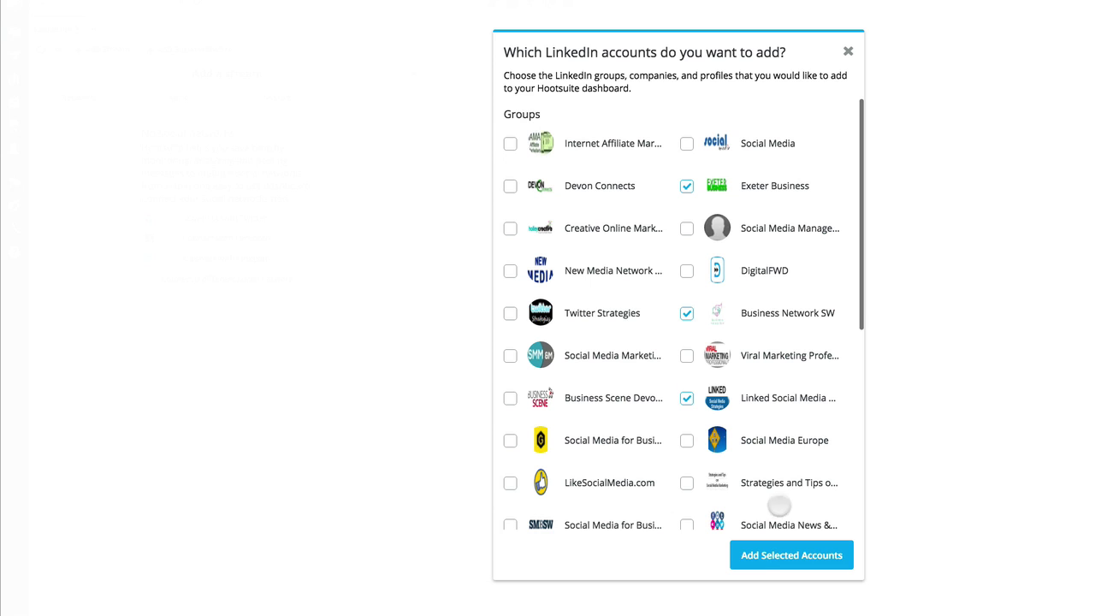
{"action": "left_click", "coordinate": [761, 556]}
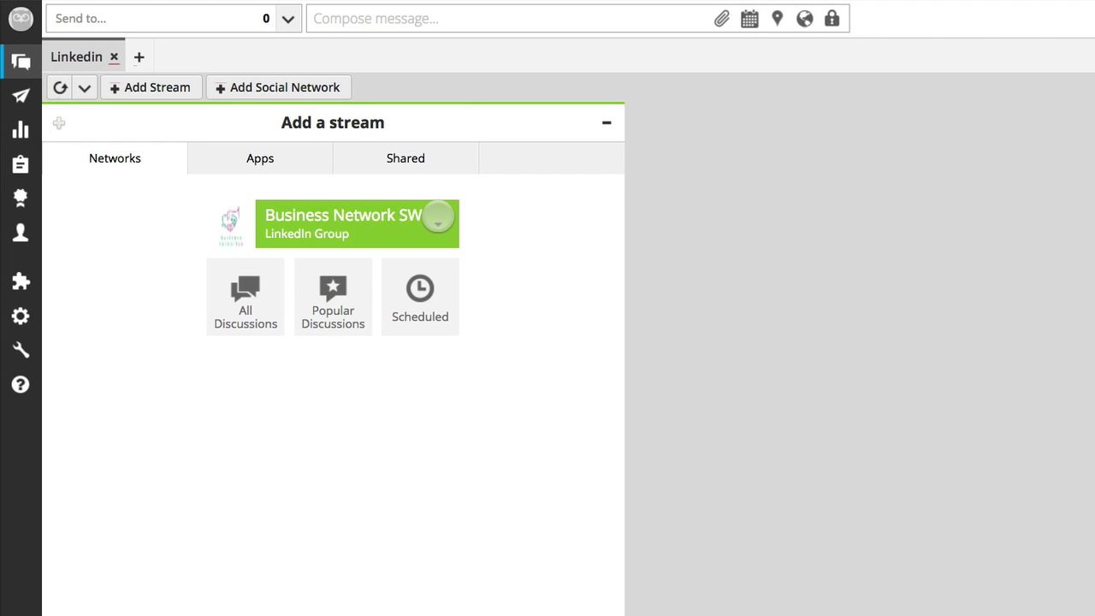
{"action": "left_click", "coordinate": [438, 217]}
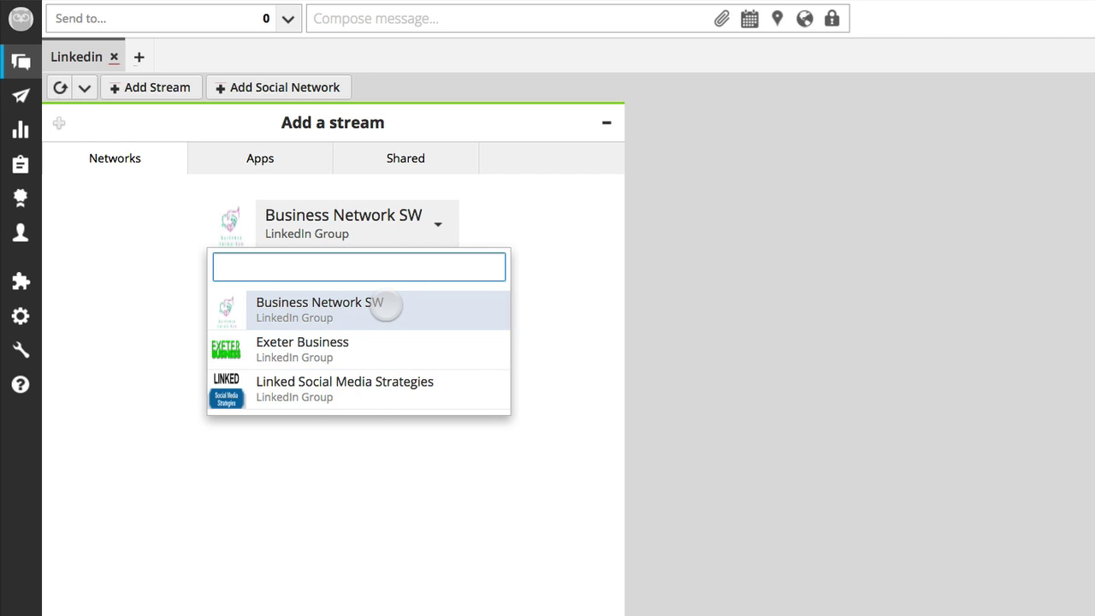
{"action": "left_click", "coordinate": [364, 482]}
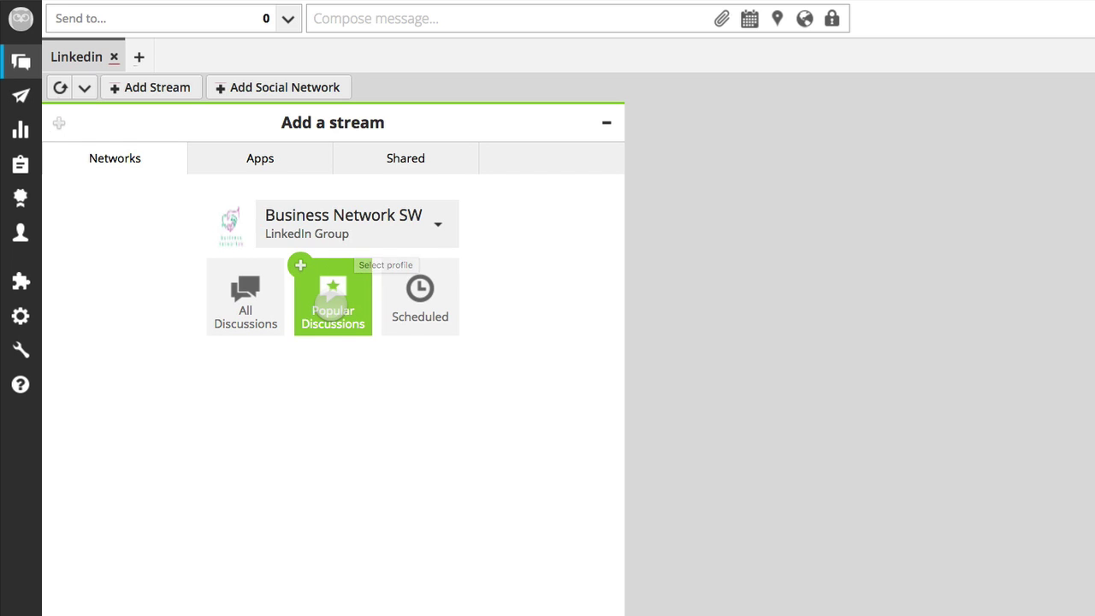
{"action": "left_click", "coordinate": [333, 300]}
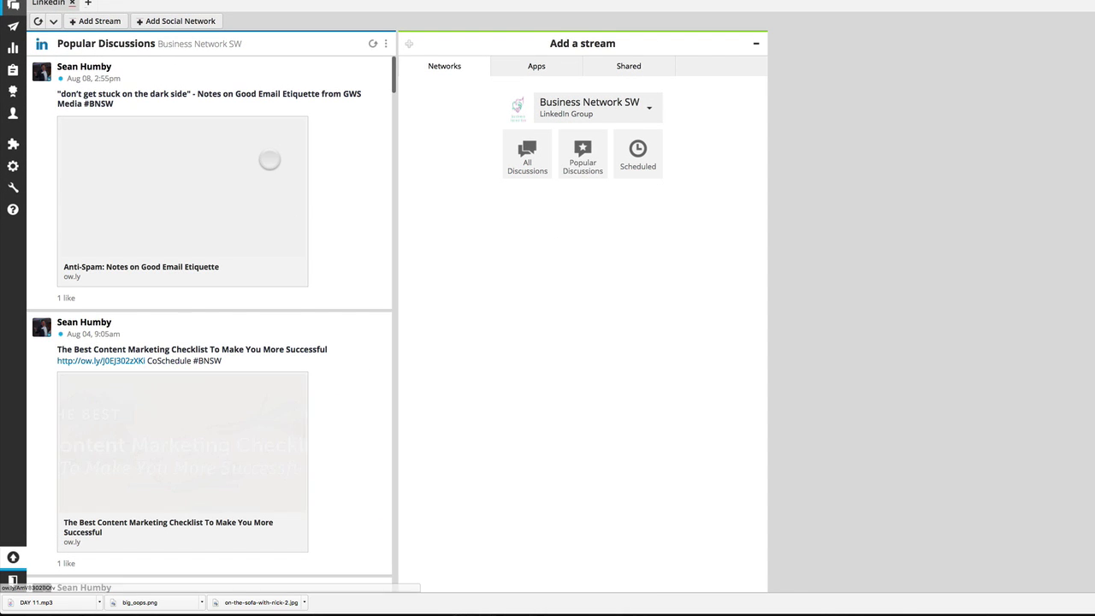
{"action": "scroll", "coordinate": [210, 160], "scroll_direction": "down", "scroll_amount": 6}
{"action": "scroll", "coordinate": [269, 156], "scroll_direction": "down", "scroll_amount": 10}
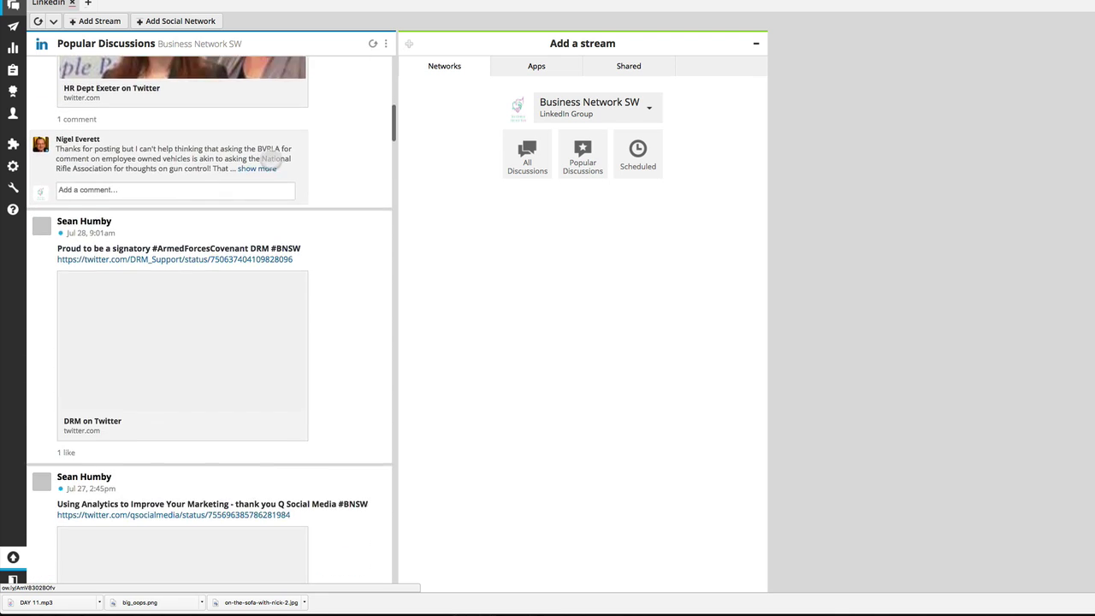
{"action": "scroll", "coordinate": [269, 159], "scroll_direction": "up", "scroll_amount": 15}
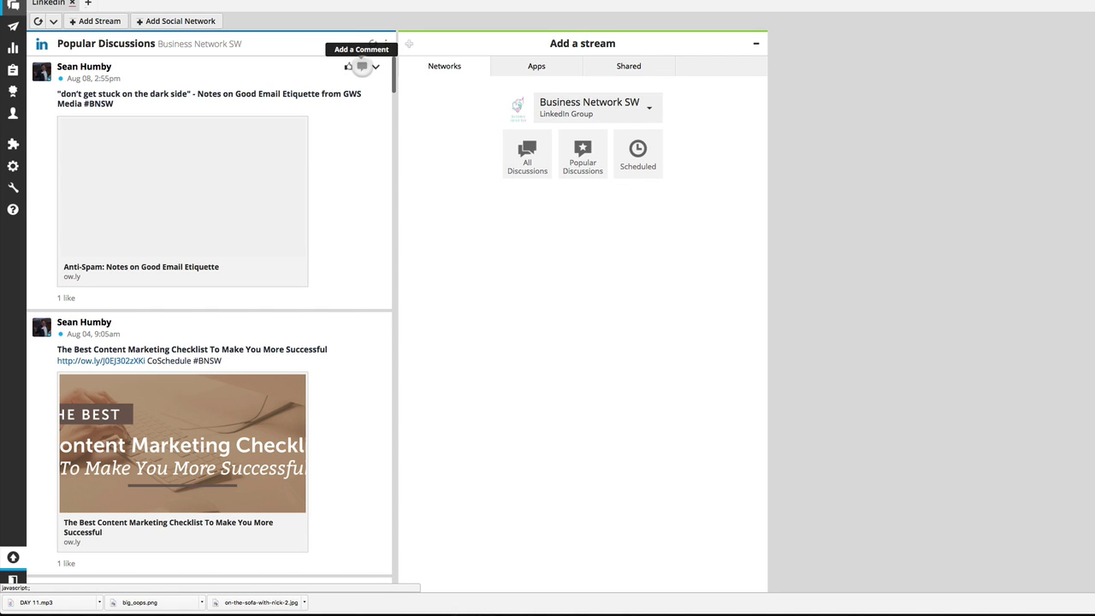
{"action": "left_click", "coordinate": [362, 66]}
{"action": "left_click", "coordinate": [111, 318]}
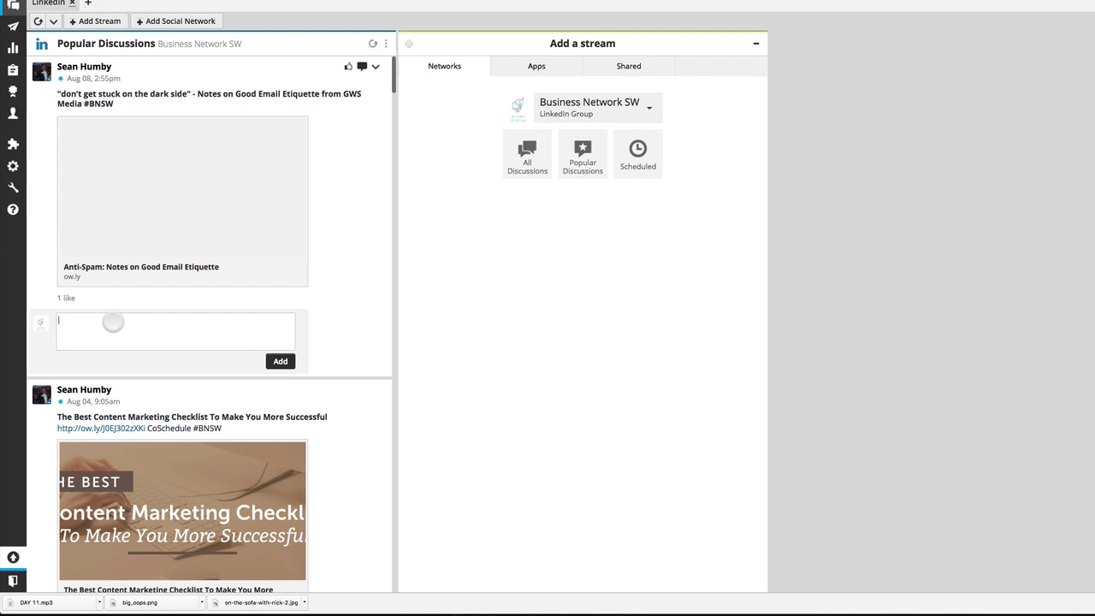
{"action": "scroll", "coordinate": [113, 322], "scroll_direction": "down", "scroll_amount": 5}
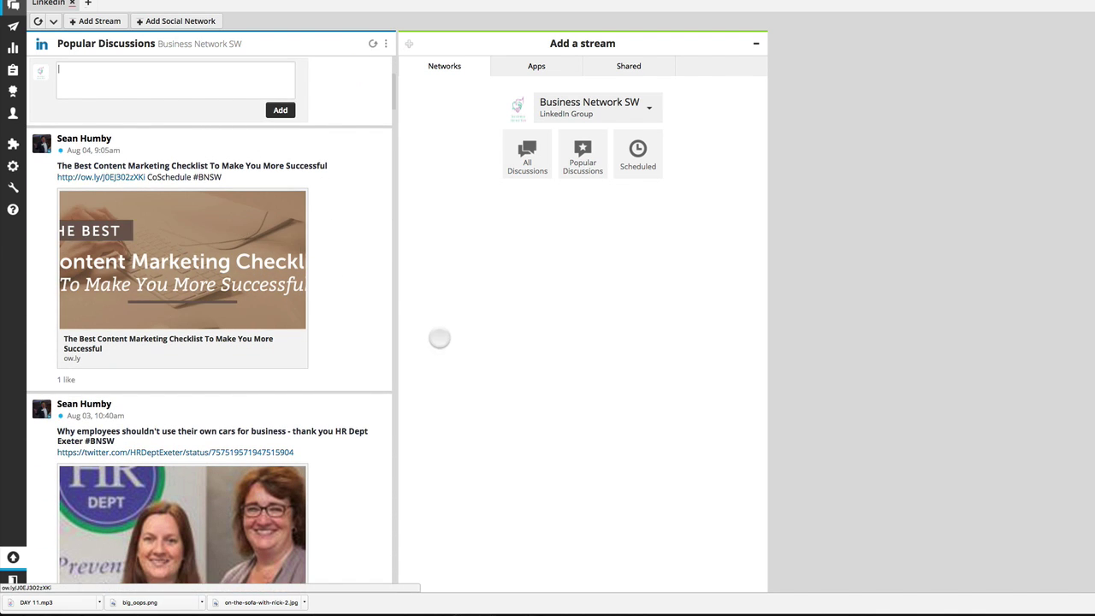
{"action": "mouse_move", "coordinate": [368, 176]}
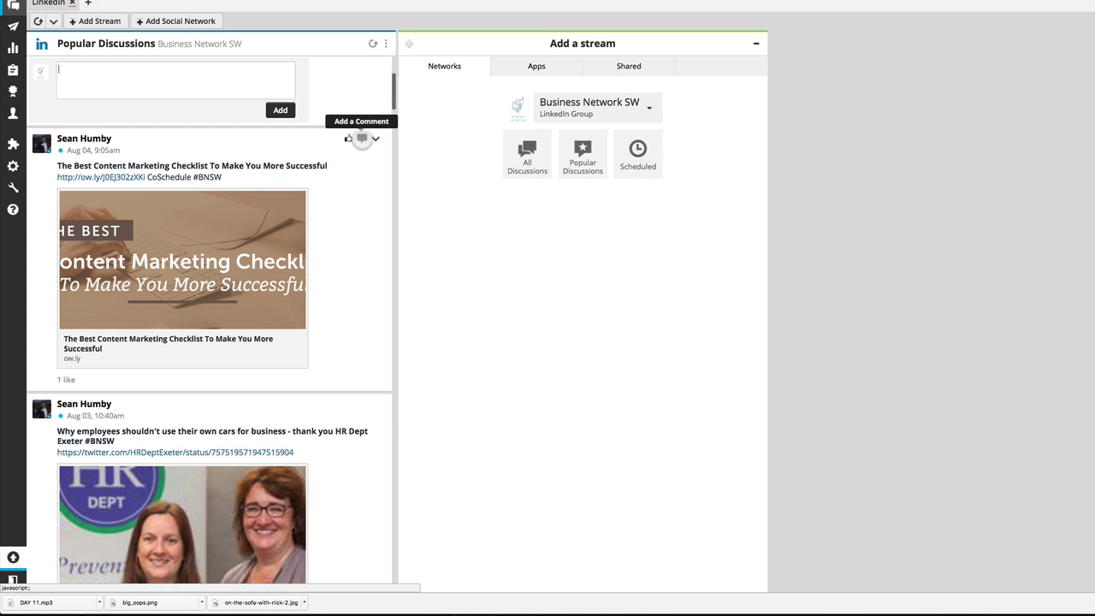
{"action": "left_click", "coordinate": [362, 139]}
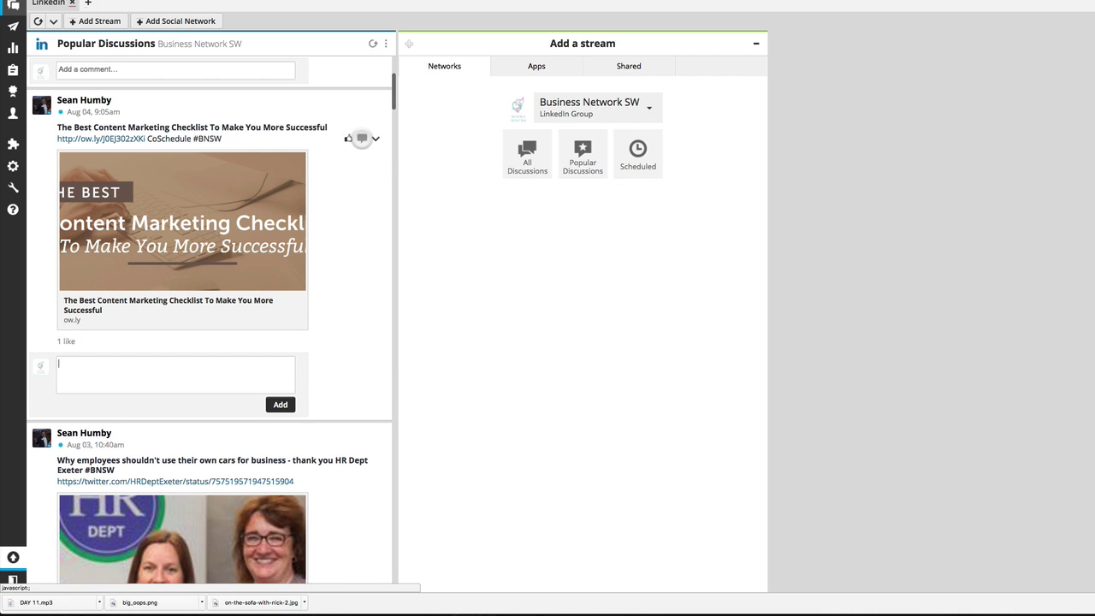
{"action": "scroll", "coordinate": [317, 235], "scroll_direction": "down", "scroll_amount": 5}
{"action": "scroll", "coordinate": [319, 235], "scroll_direction": "up", "scroll_amount": 10}
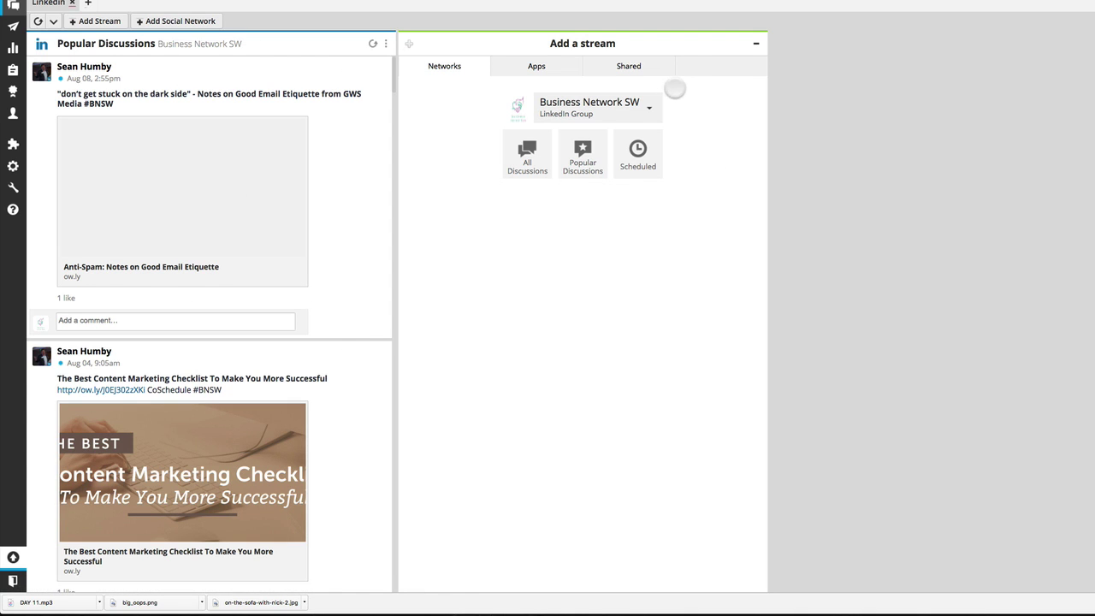
- Add a Popular Discussions stream for the Exeter Business group
{"action": "left_click", "coordinate": [648, 106]}
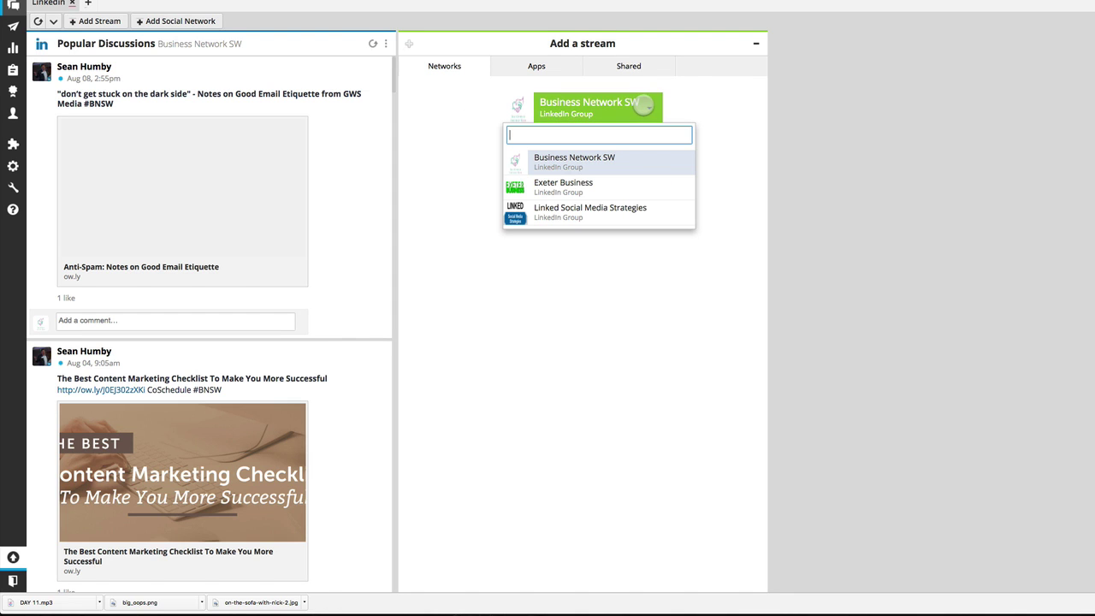
{"action": "left_click", "coordinate": [579, 183]}
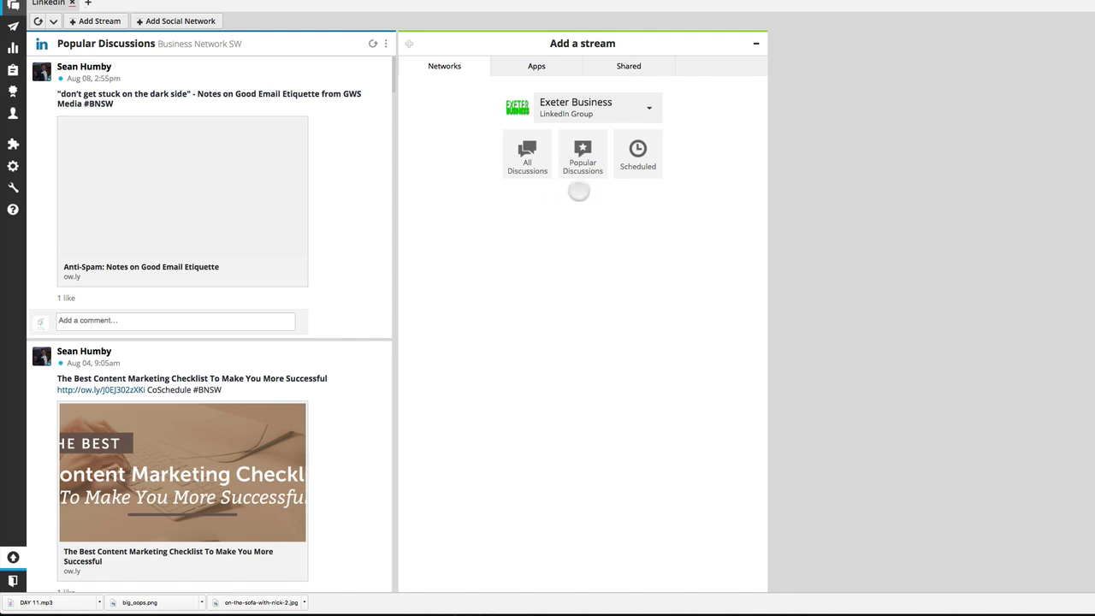
{"action": "left_click", "coordinate": [582, 162]}
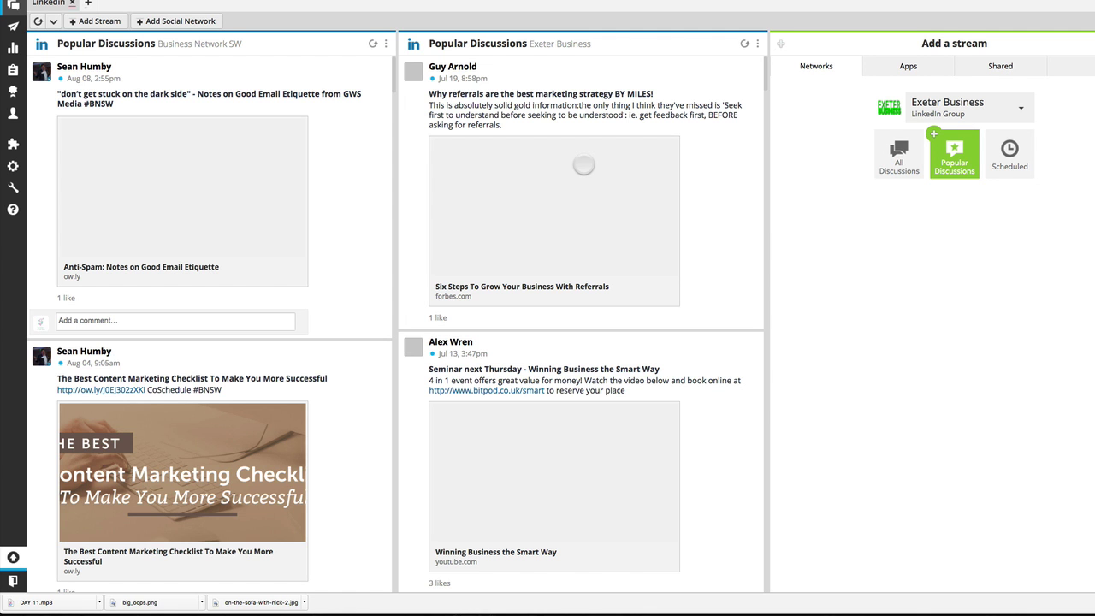
{"action": "scroll", "coordinate": [584, 164], "scroll_direction": "down", "scroll_amount": 10}
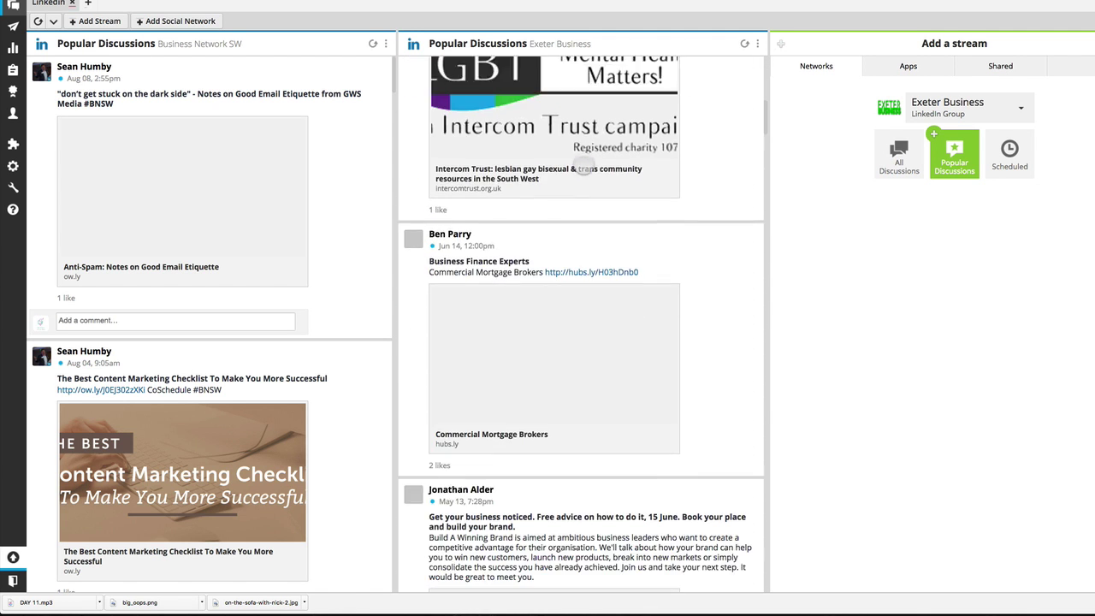
{"action": "scroll", "coordinate": [583, 164], "scroll_direction": "down", "scroll_amount": 3}
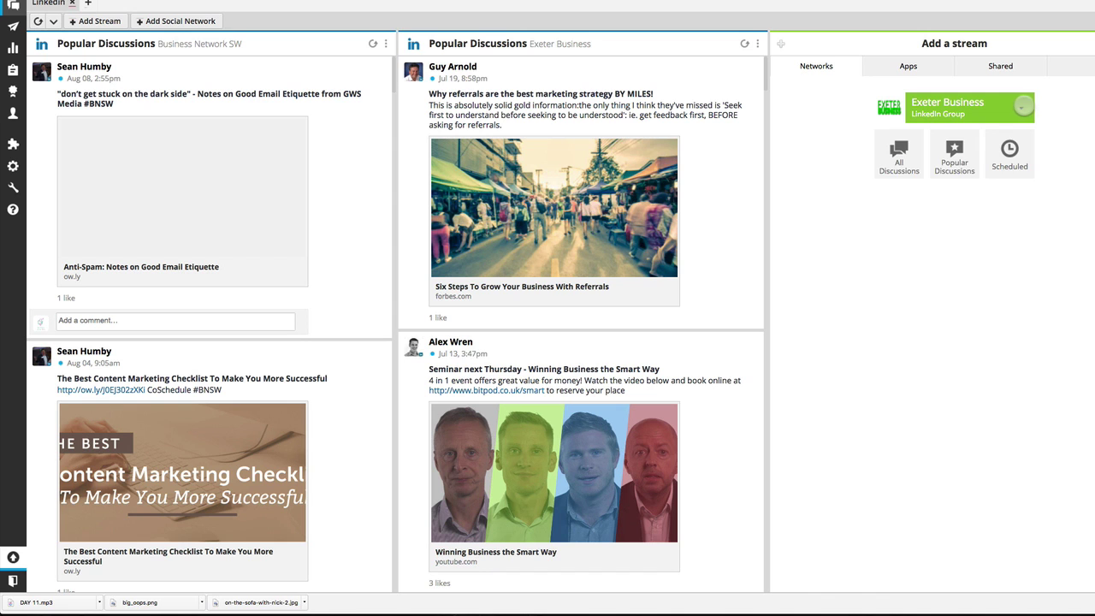
- Add a Popular Discussions stream for the Linked Social Media Strategies group
{"action": "left_click", "coordinate": [1024, 106]}
{"action": "left_click", "coordinate": [942, 208]}
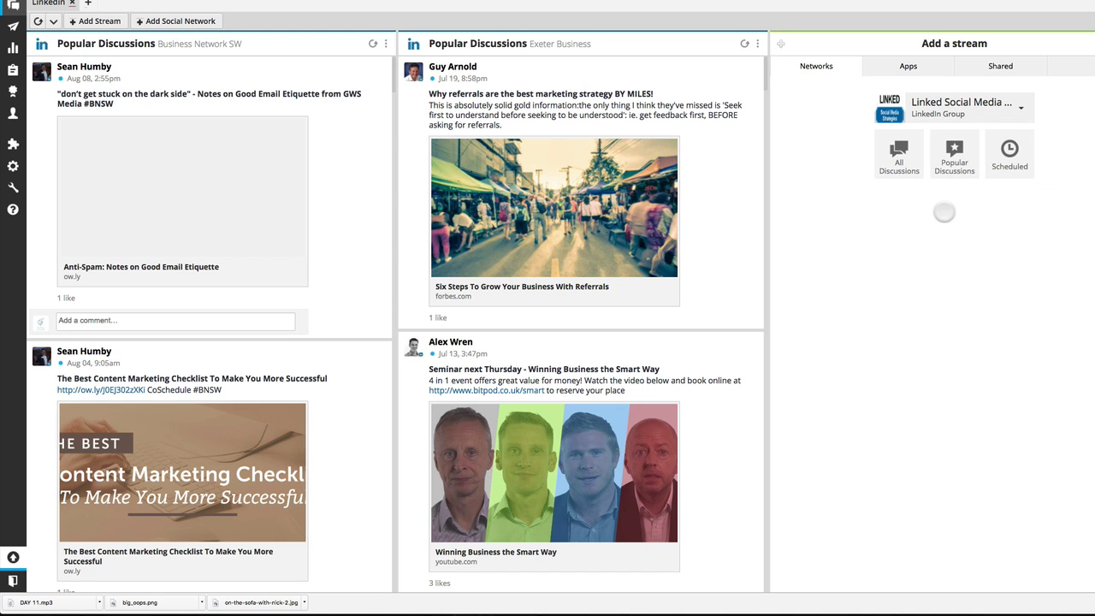
{"action": "left_click", "coordinate": [964, 161]}
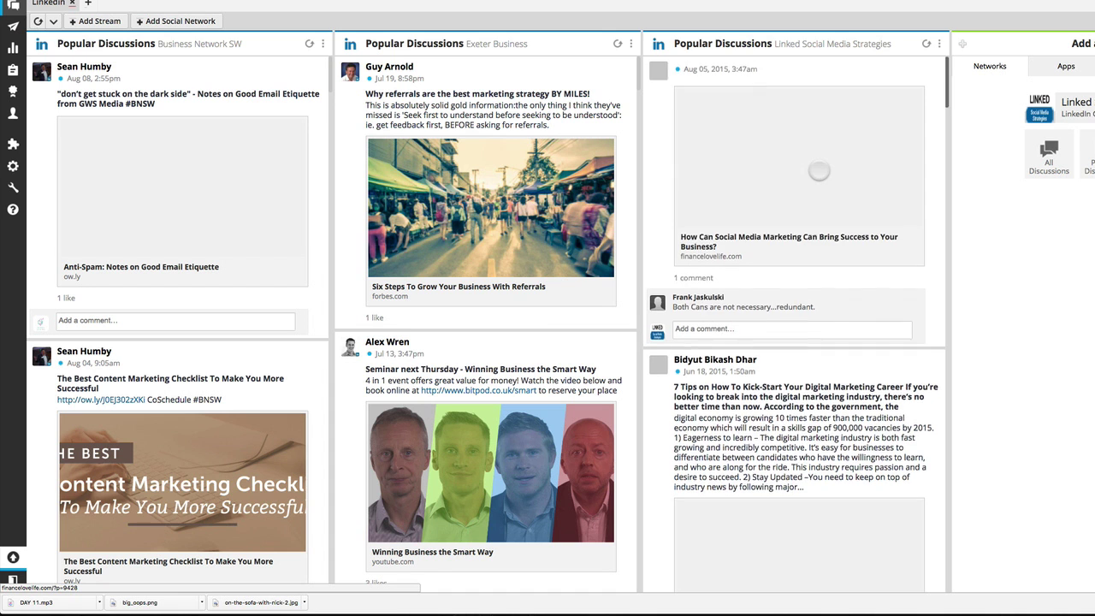
{"action": "scroll", "coordinate": [819, 171], "scroll_direction": "down", "scroll_amount": 2}
{"action": "scroll", "coordinate": [819, 171], "scroll_direction": "down", "scroll_amount": 10}
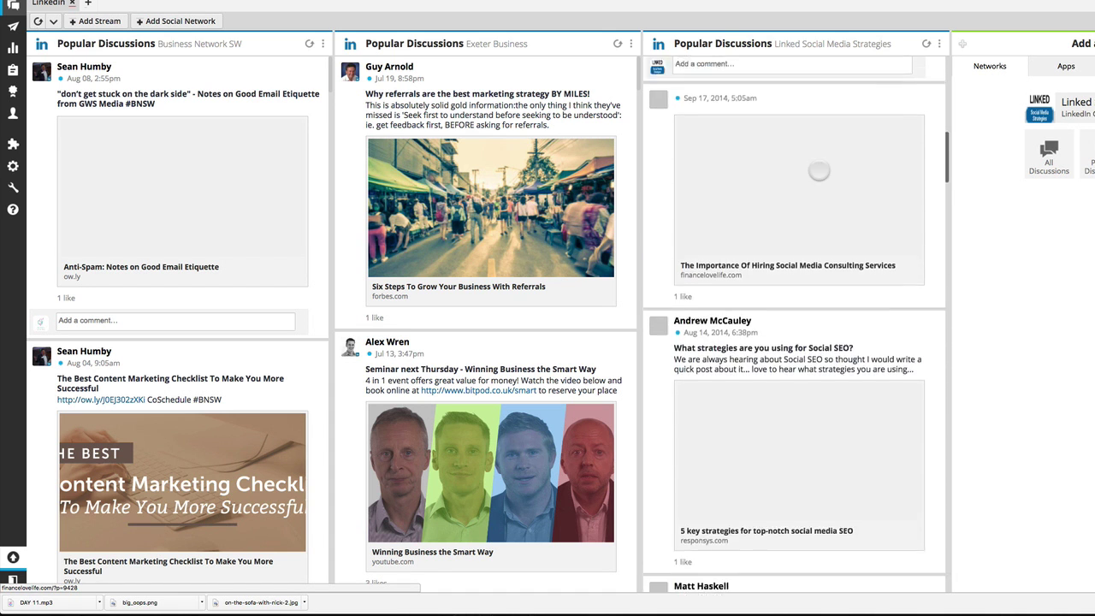
{"action": "scroll", "coordinate": [819, 171], "scroll_direction": "up", "scroll_amount": 12}
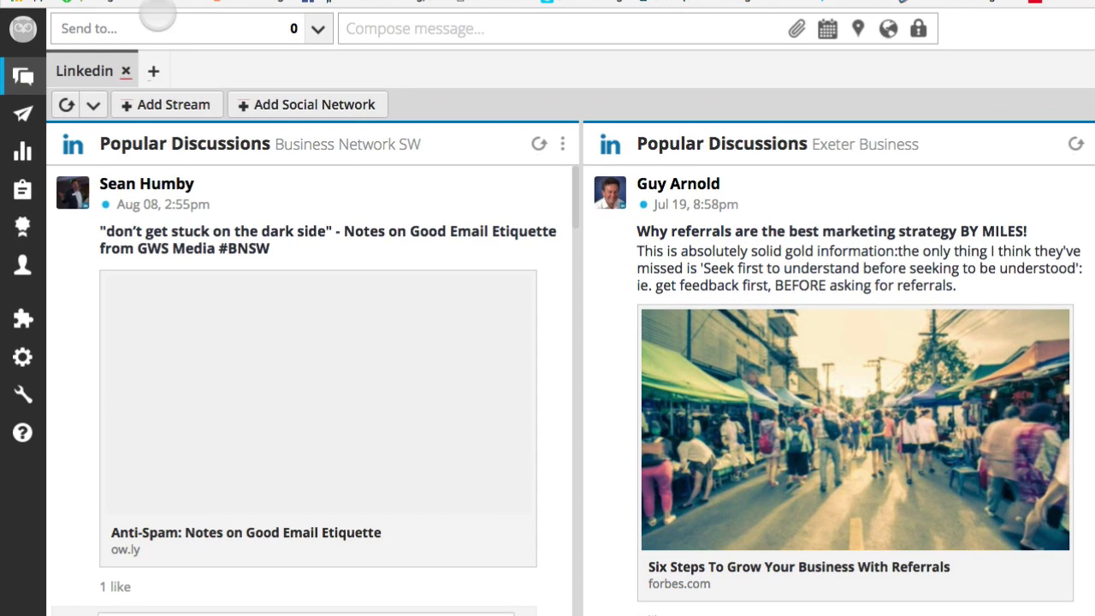
- Address a message to Business Network SW, Exeter Business and Linked Social Media Strategies, typing 'test post'
{"action": "left_click", "coordinate": [89, 0]}
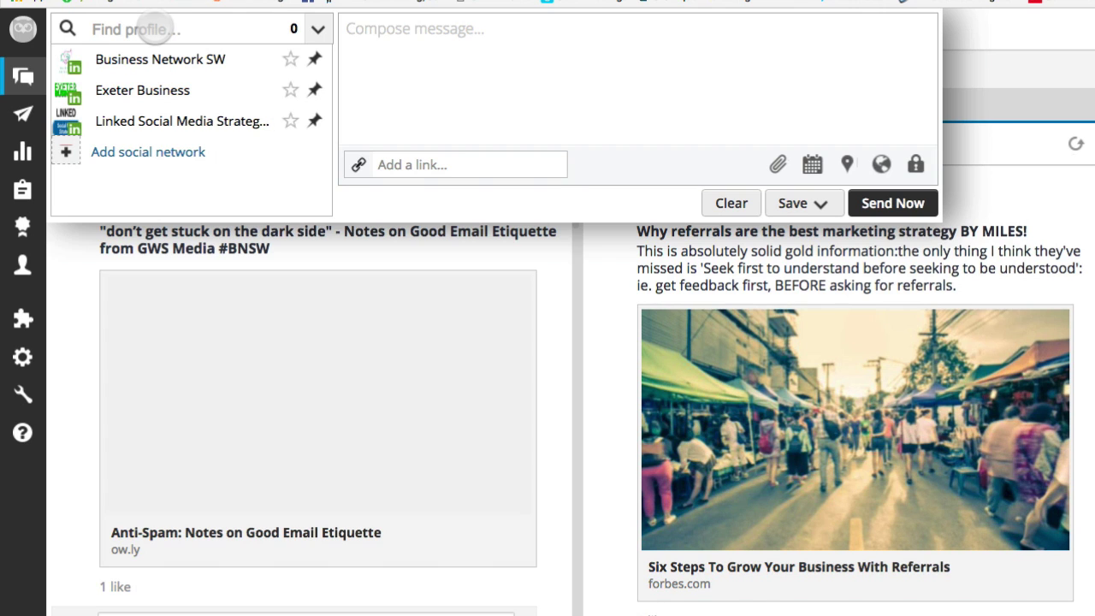
{"action": "left_click", "coordinate": [240, 361]}
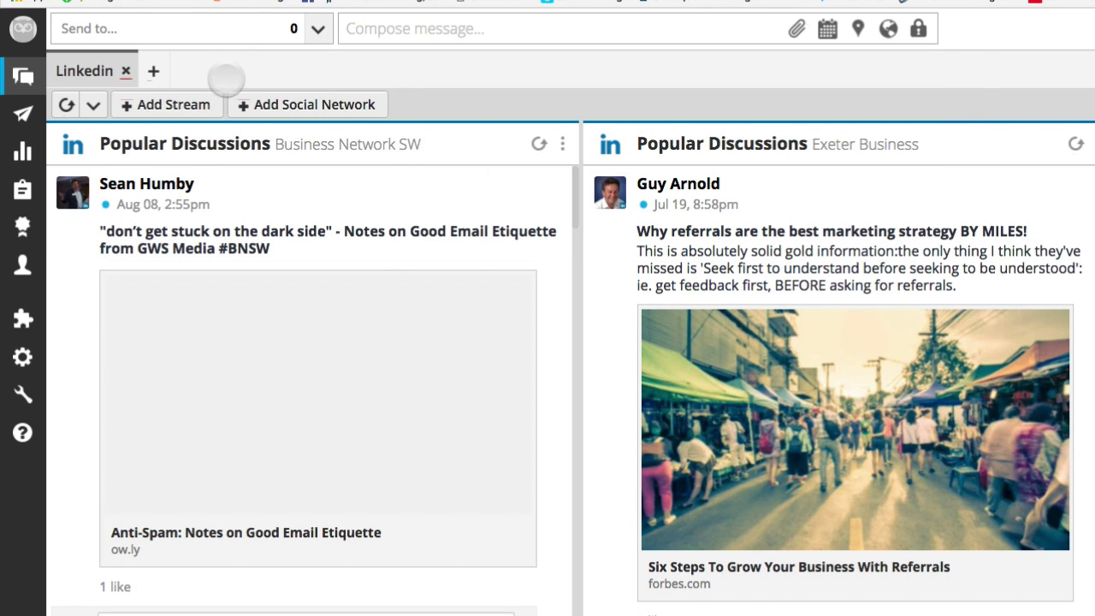
{"action": "left_click", "coordinate": [228, 28]}
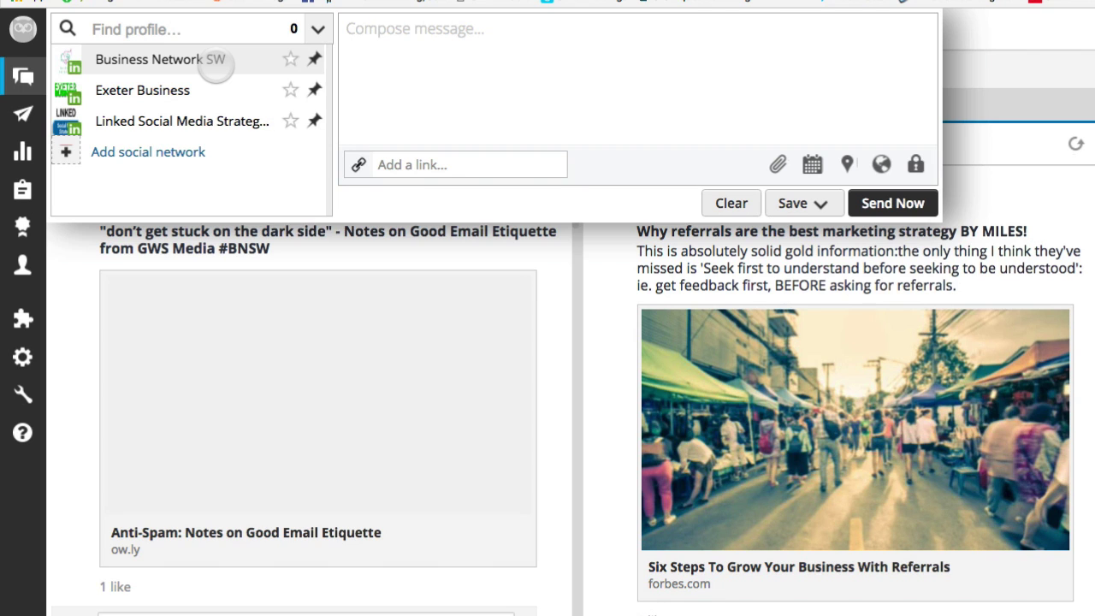
{"action": "left_click", "coordinate": [147, 61]}
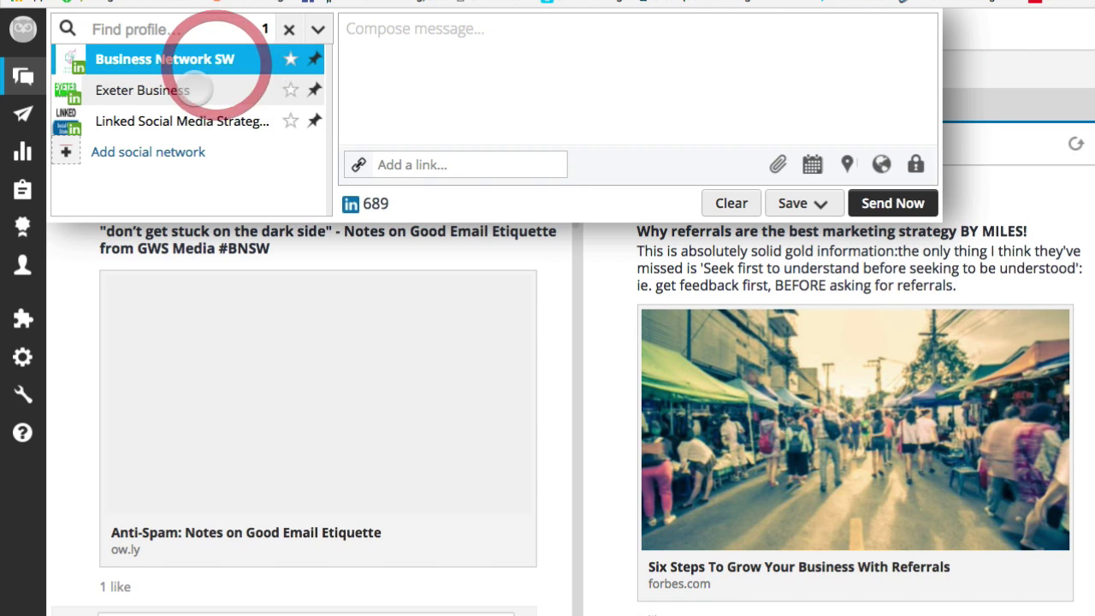
{"action": "left_click", "coordinate": [152, 90]}
{"action": "left_click", "coordinate": [183, 124]}
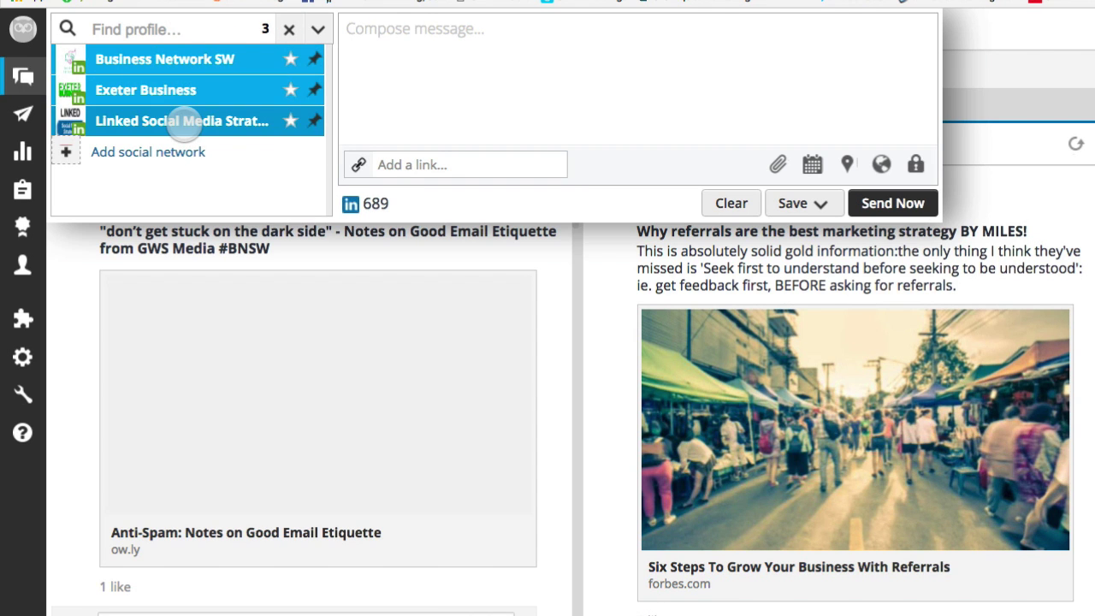
{"action": "left_click", "coordinate": [500, 110]}
{"action": "type", "text": "te"}
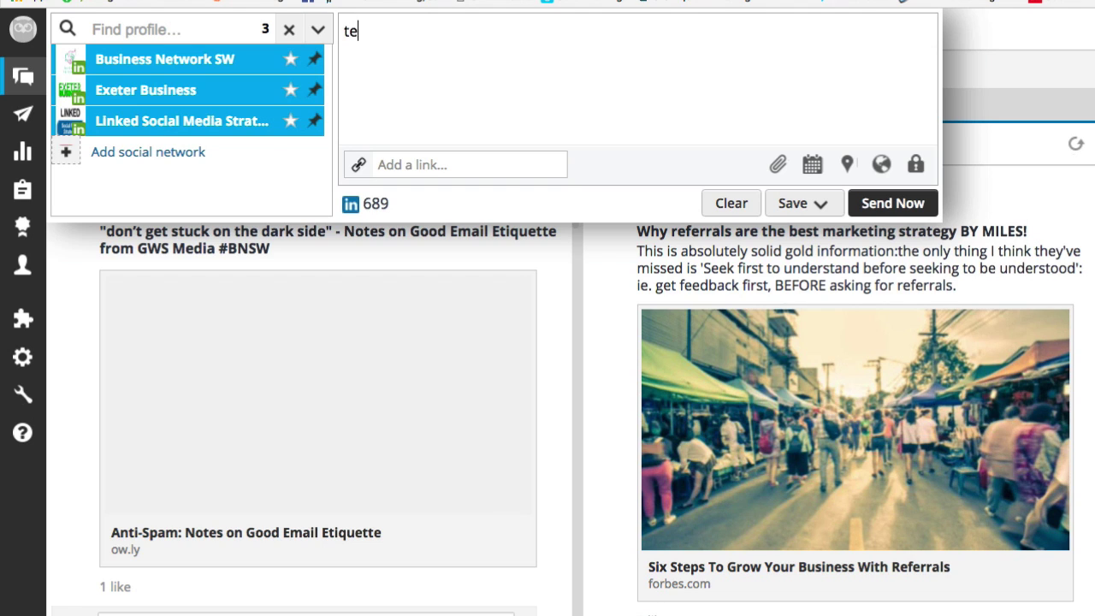
{"action": "type", "text": "st post pos"}
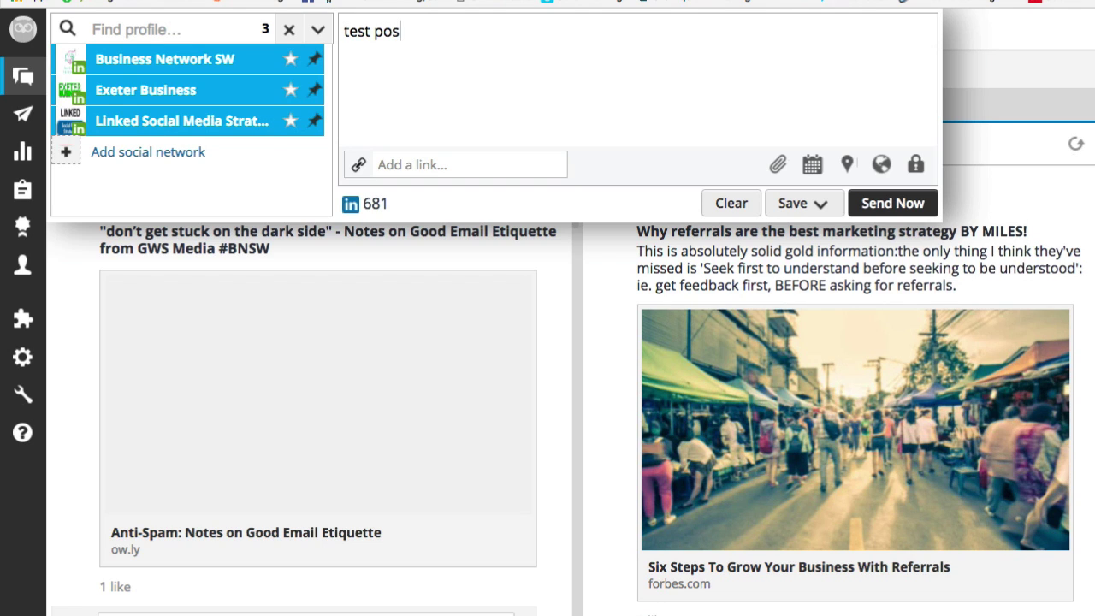